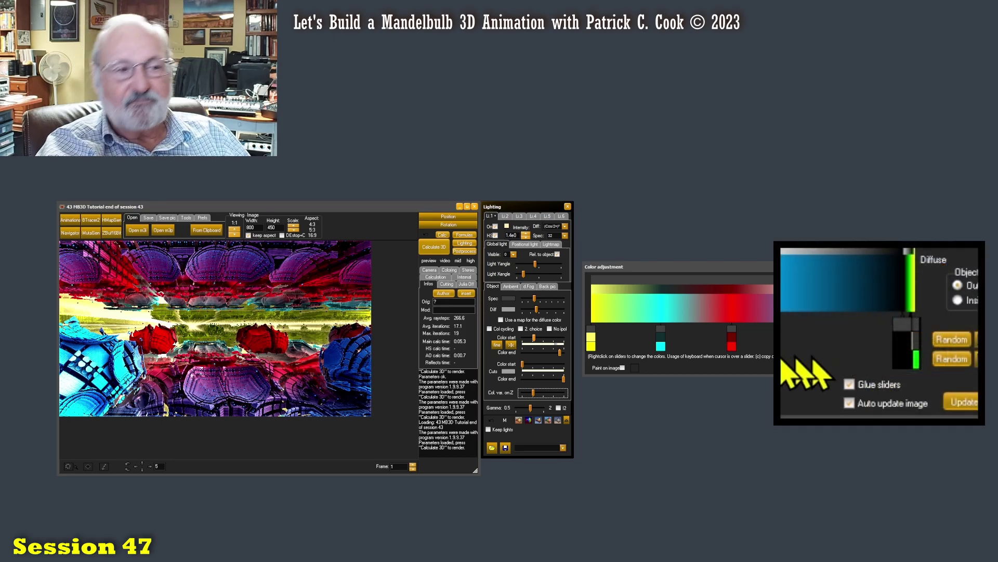
- Slide the glued color sliders toward the yellow end using the red slider and return it to the middle of the gradient
drag(730, 345, 641, 355)
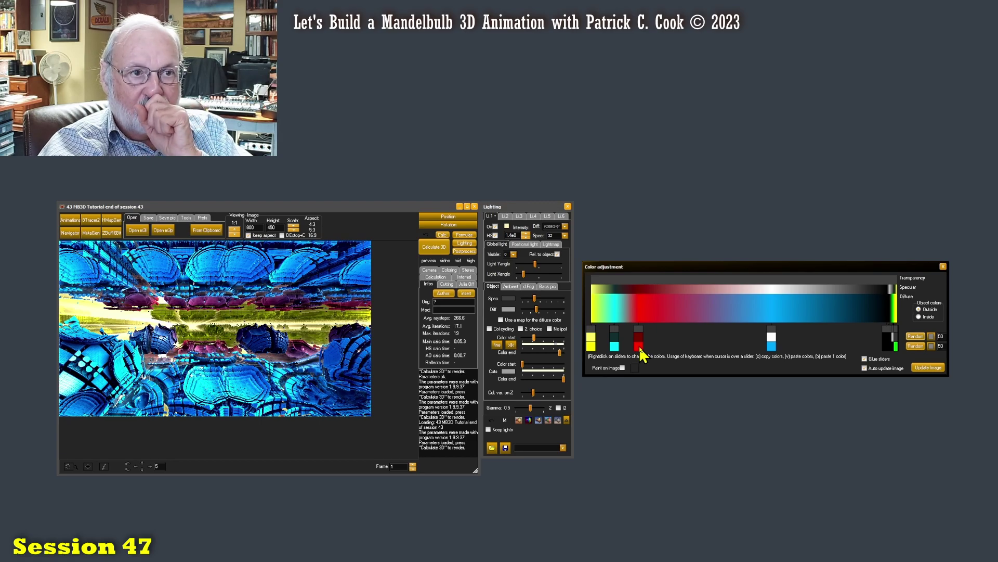
drag(642, 355, 735, 359)
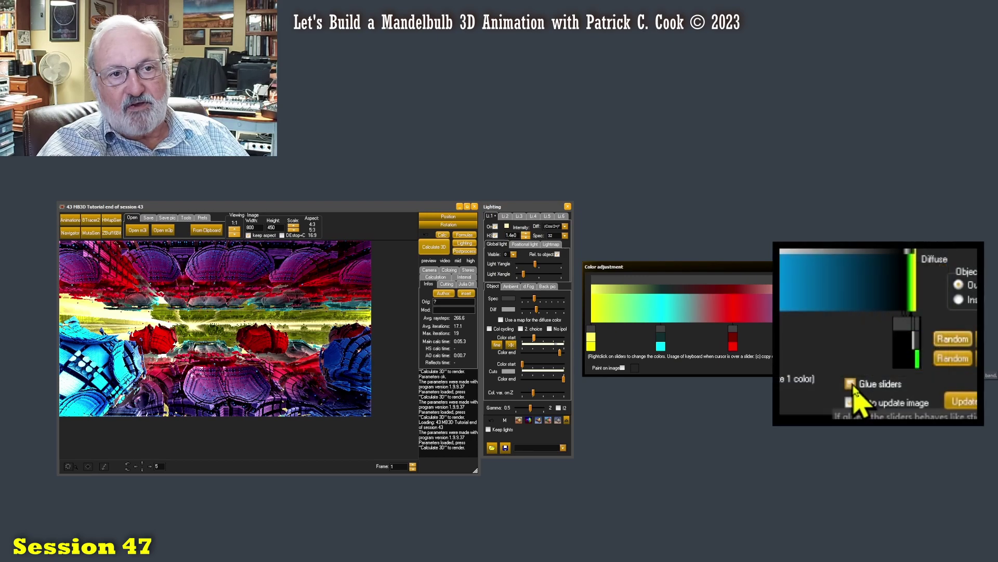
- Turn off Glue sliders and move the red slider alone toward yellow, across toward blue, and back to the middle
click(865, 359)
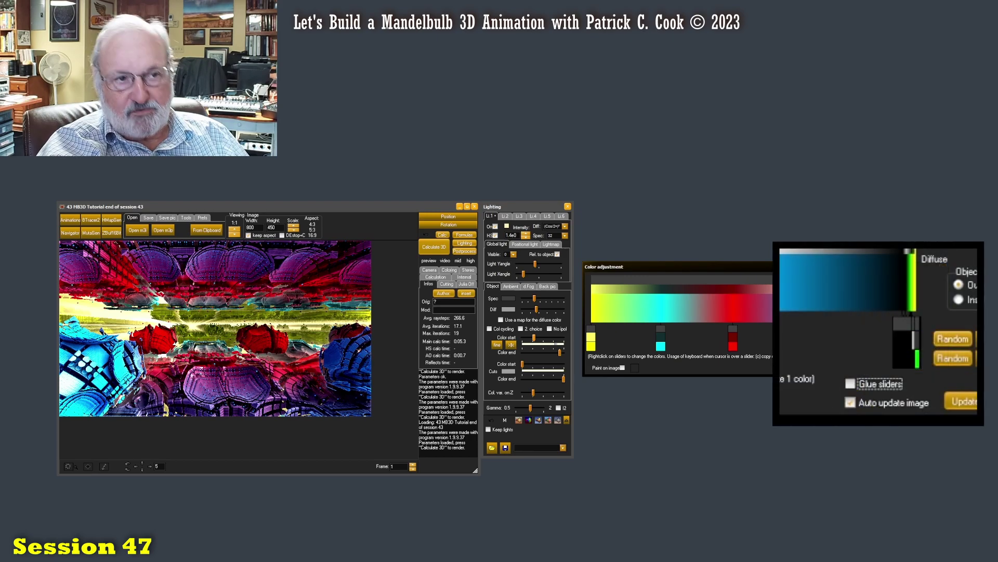
mouse_move(734, 348)
mouse_down()
mouse_move(684, 355)
mouse_move(805, 354)
mouse_move(736, 356)
mouse_up()
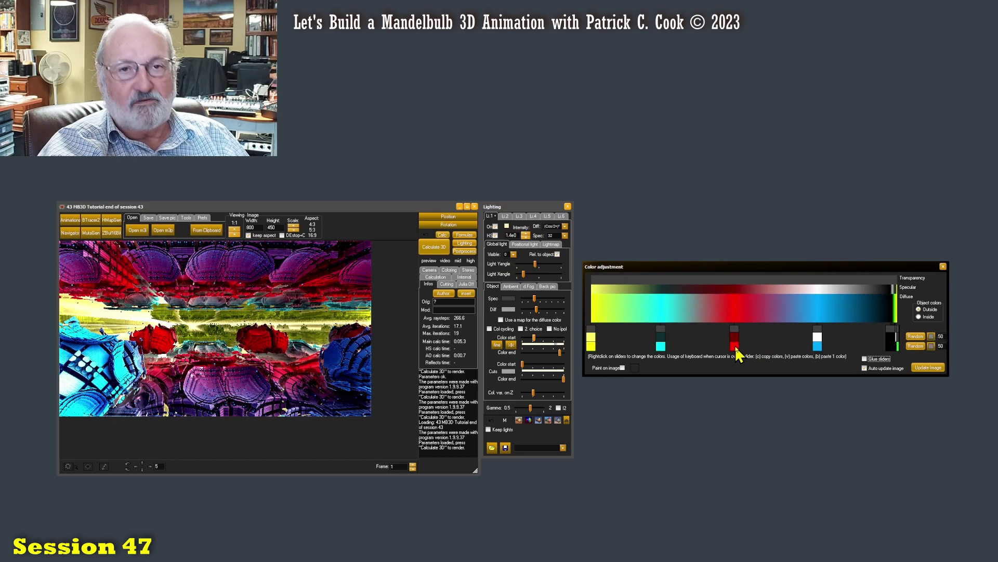
mouse_move(661, 347)
mouse_down()
mouse_move(633, 350)
mouse_move(650, 355)
mouse_move(659, 345)
mouse_up()
mouse_move(735, 354)
mouse_down()
mouse_move(784, 355)
mouse_move(699, 350)
mouse_move(740, 355)
mouse_up()
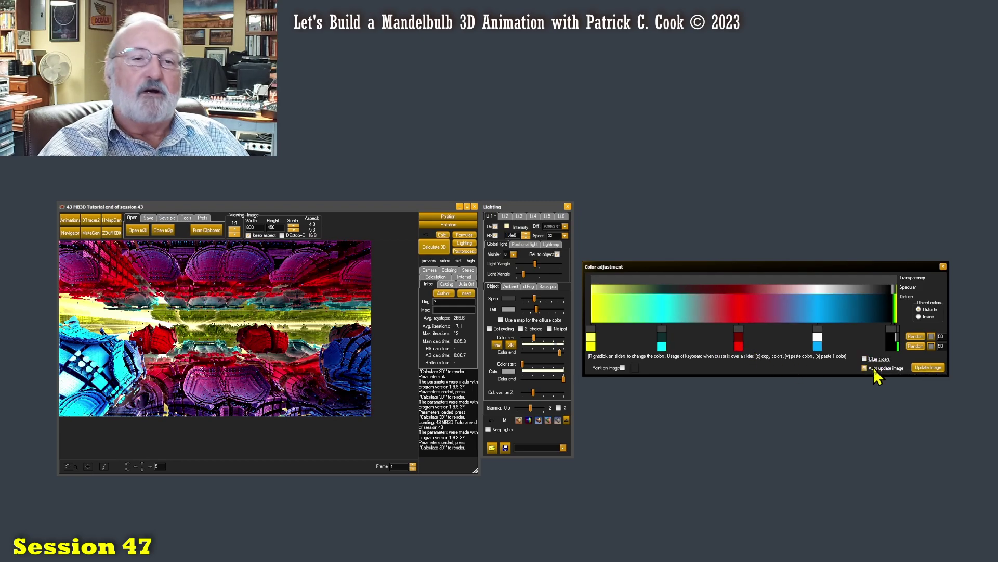
drag(742, 353, 609, 357)
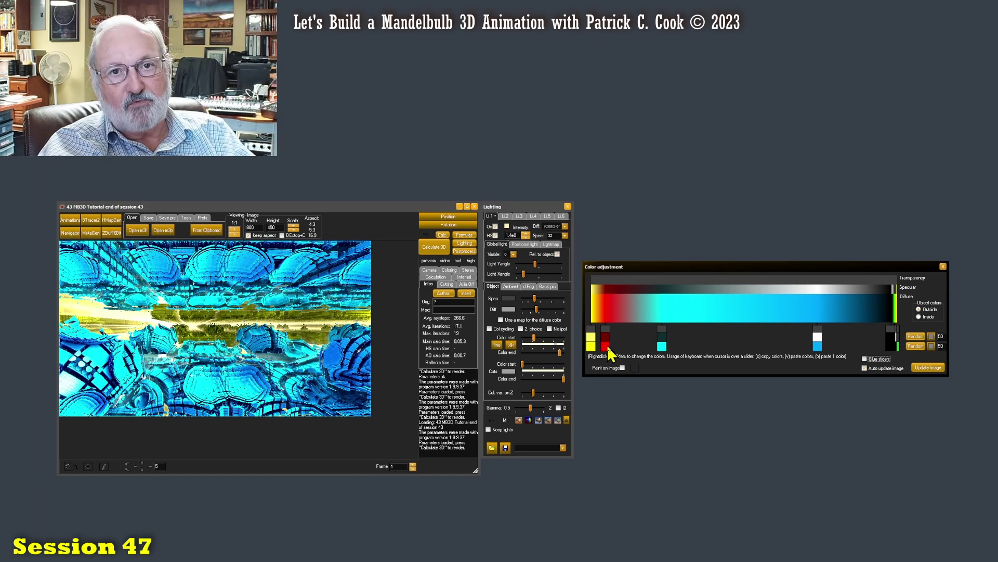
drag(611, 348, 801, 355)
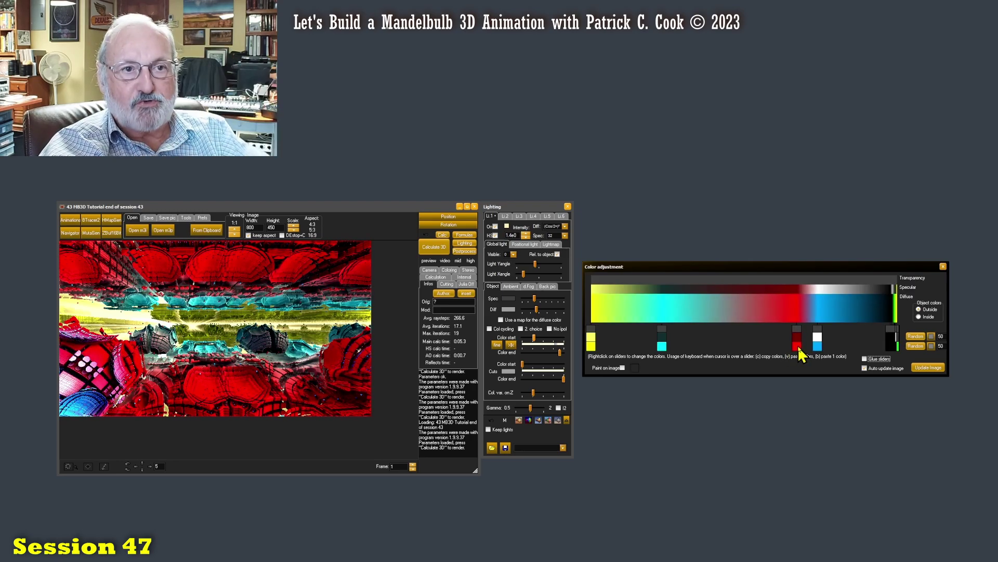
drag(801, 355, 743, 357)
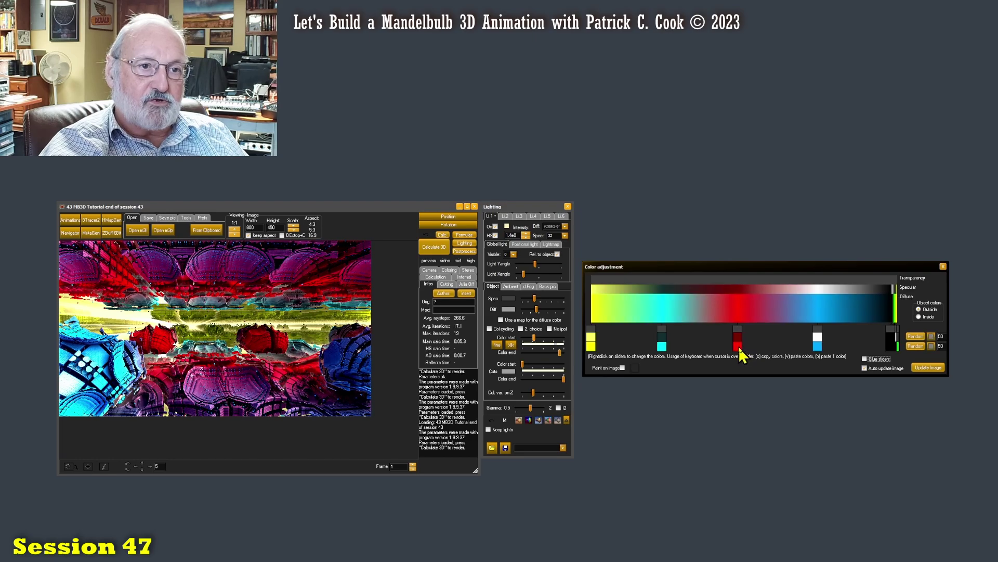
- Move only the cyan slider close to the red one and return it between yellow and red
drag(665, 347, 719, 349)
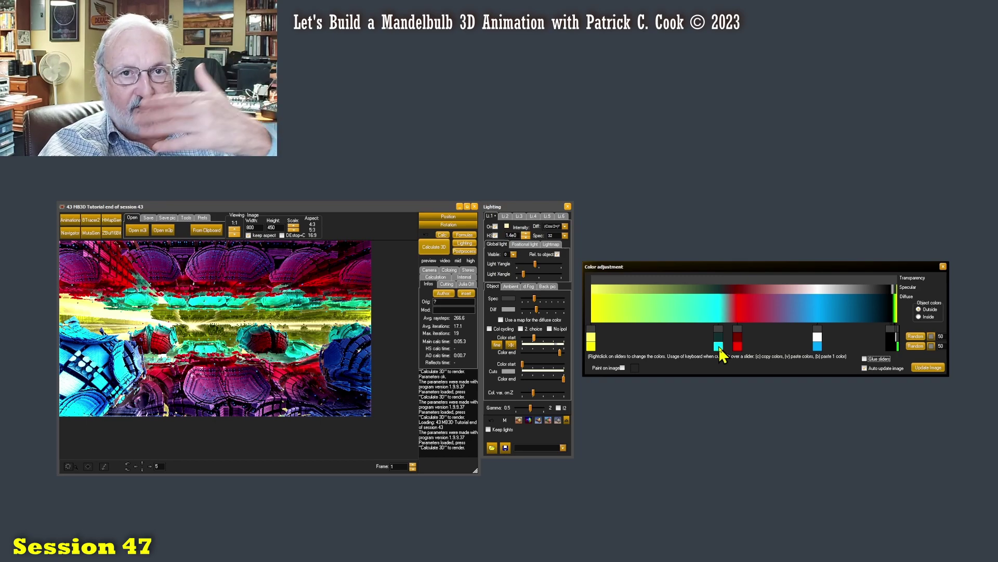
drag(718, 345, 668, 358)
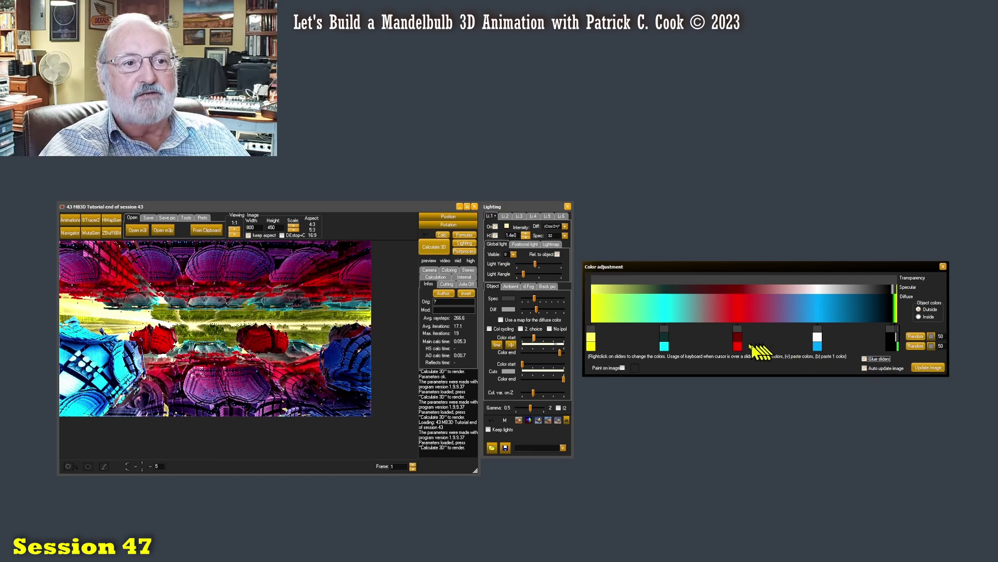
- Turn Glue sliders back on, squeeze the sliders toward yellow with the red slider, and return it to the middle
drag(737, 349, 637, 354)
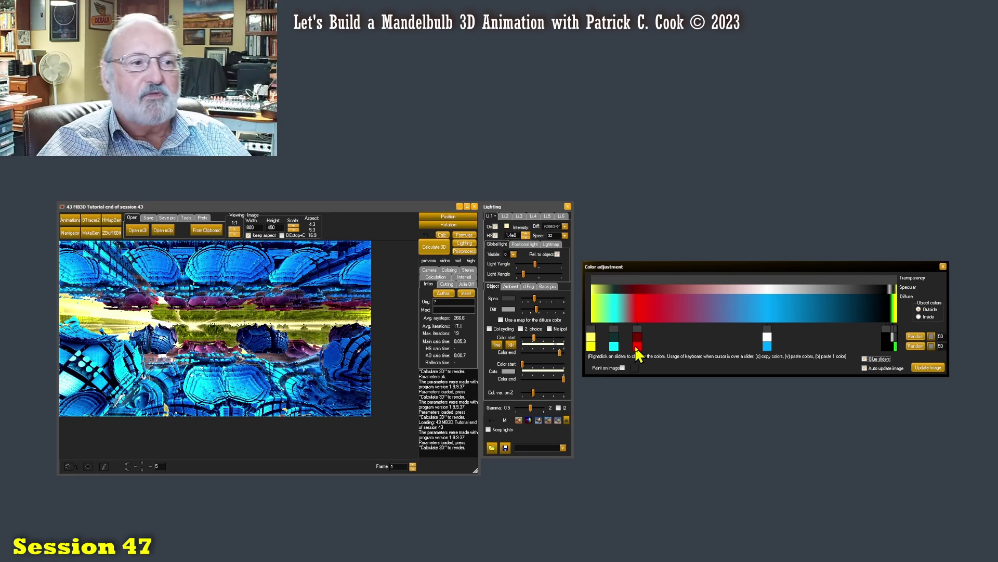
drag(638, 350, 598, 355)
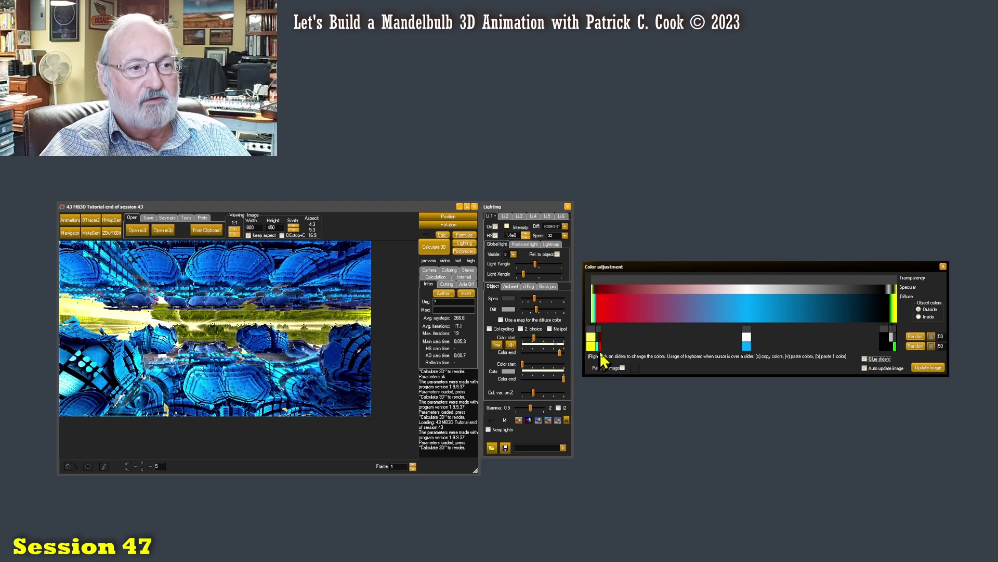
drag(602, 350, 744, 347)
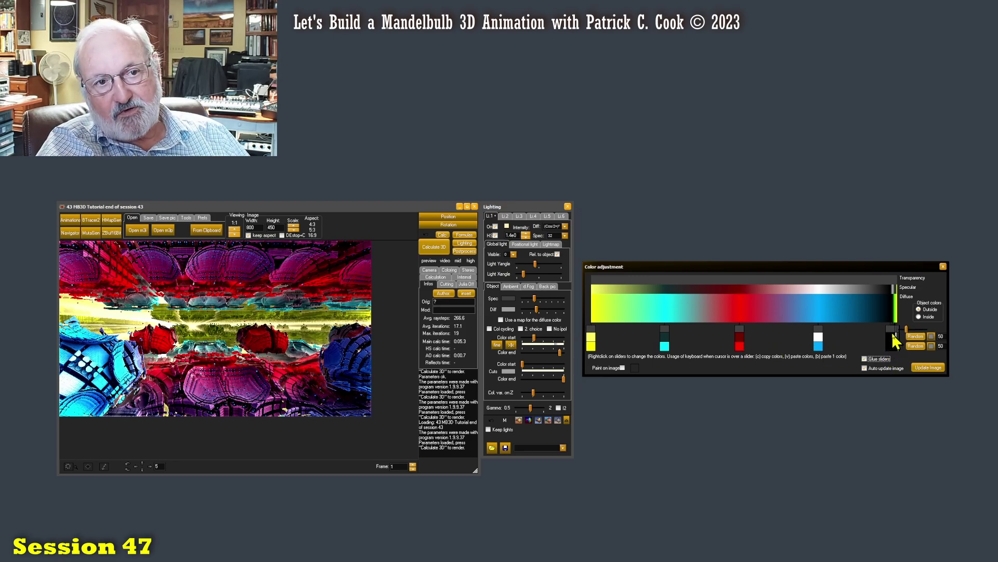
- Pull the bunched black, grey and green sliders apart across the gradient, placing the green slider at the far end
drag(893, 354, 748, 352)
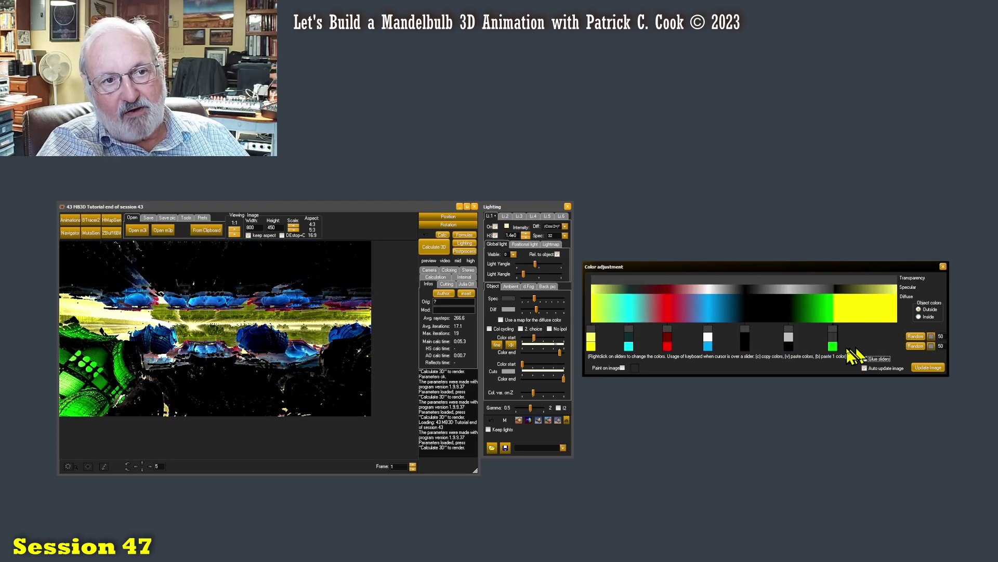
drag(833, 347, 872, 349)
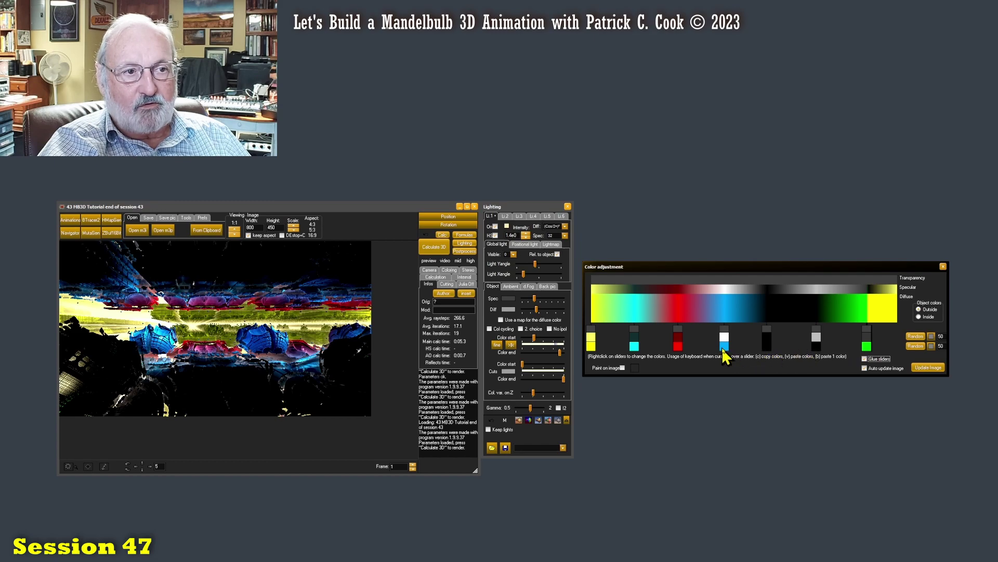
drag(868, 348, 867, 349)
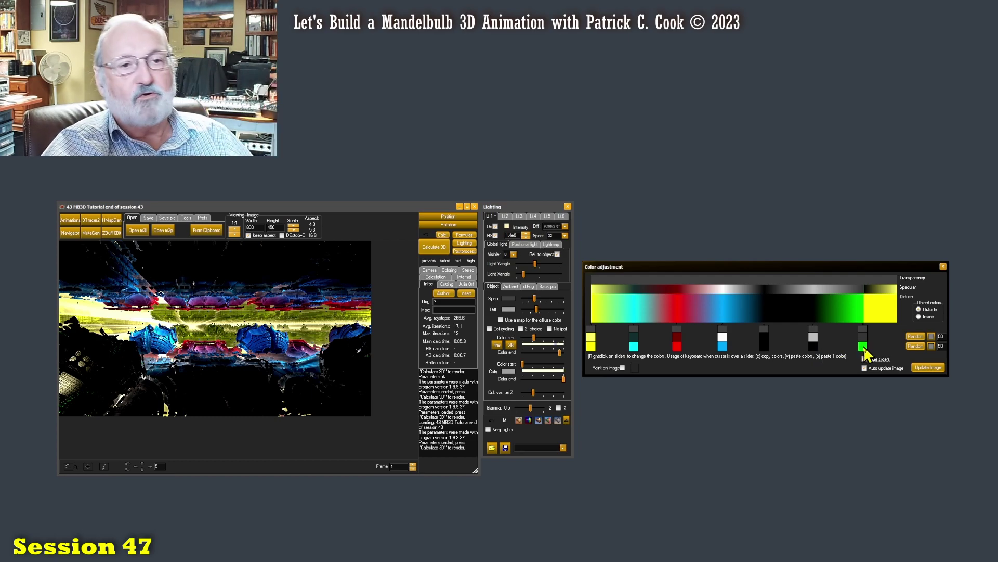
drag(866, 348, 898, 344)
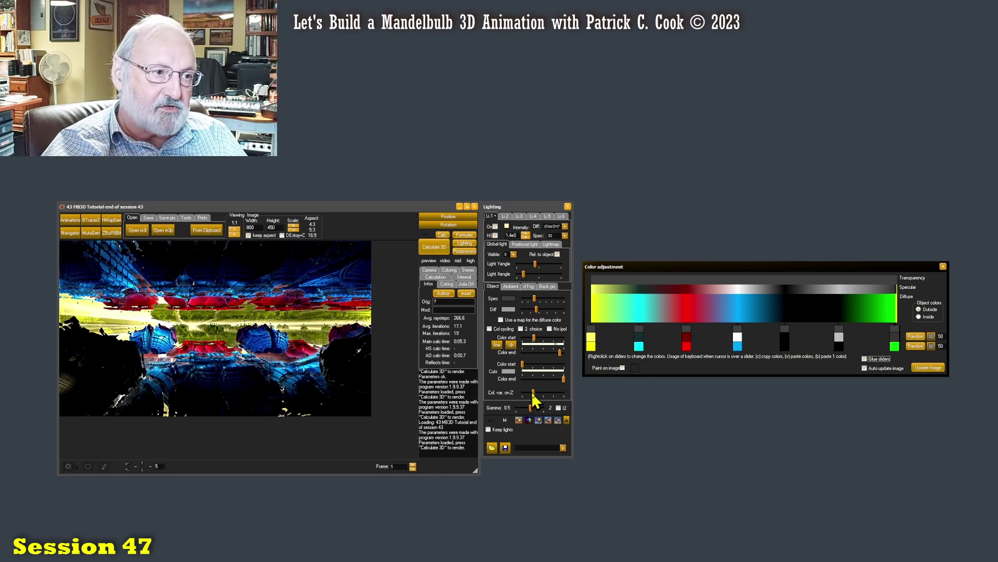
- Nudge the Col. var. on Z slider slightly lower and return it to its previous position
drag(535, 398, 532, 393)
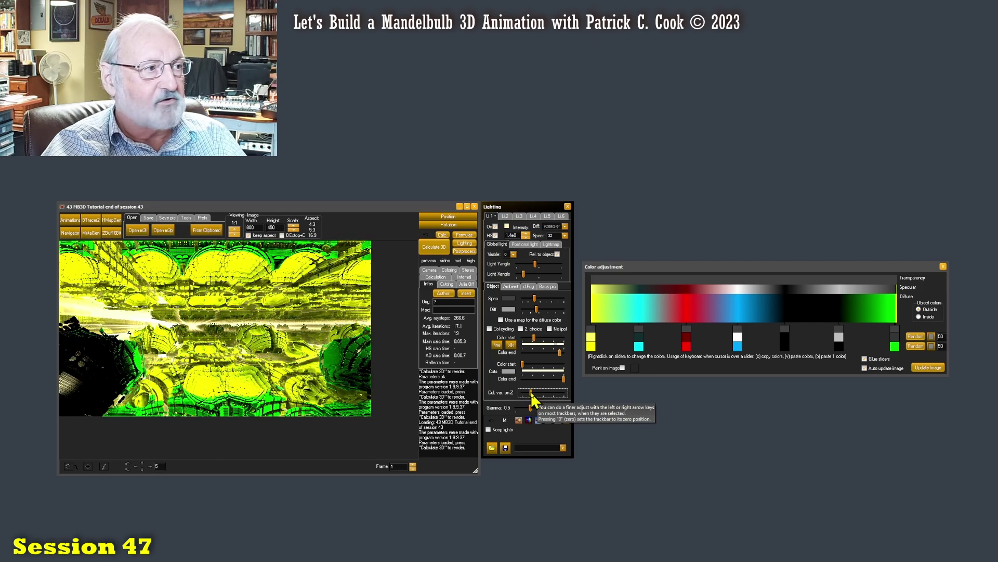
drag(532, 394, 534, 395)
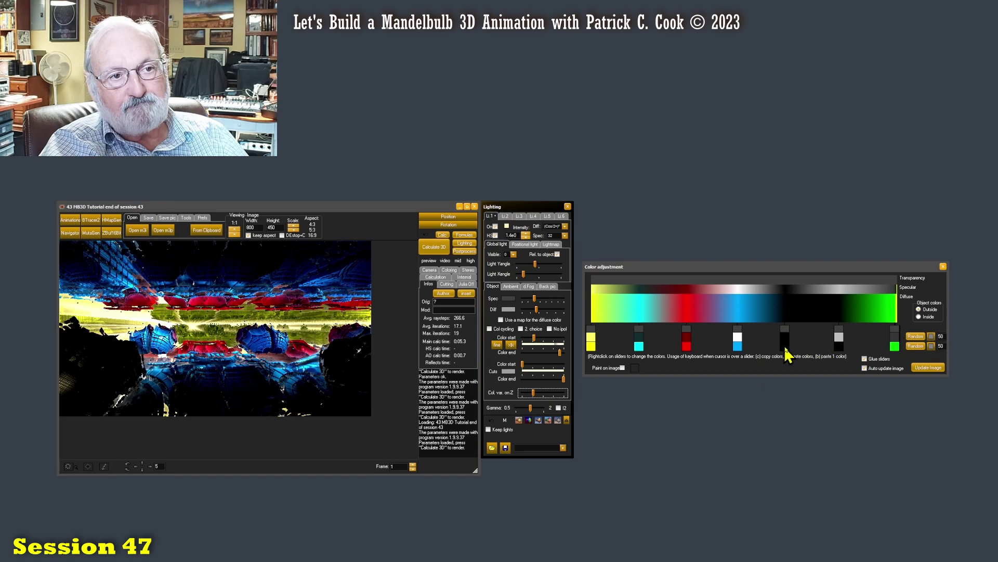
- Change the diffuse color of the black slider right after the blue one to orange from the basic colors
right_click(785, 349)
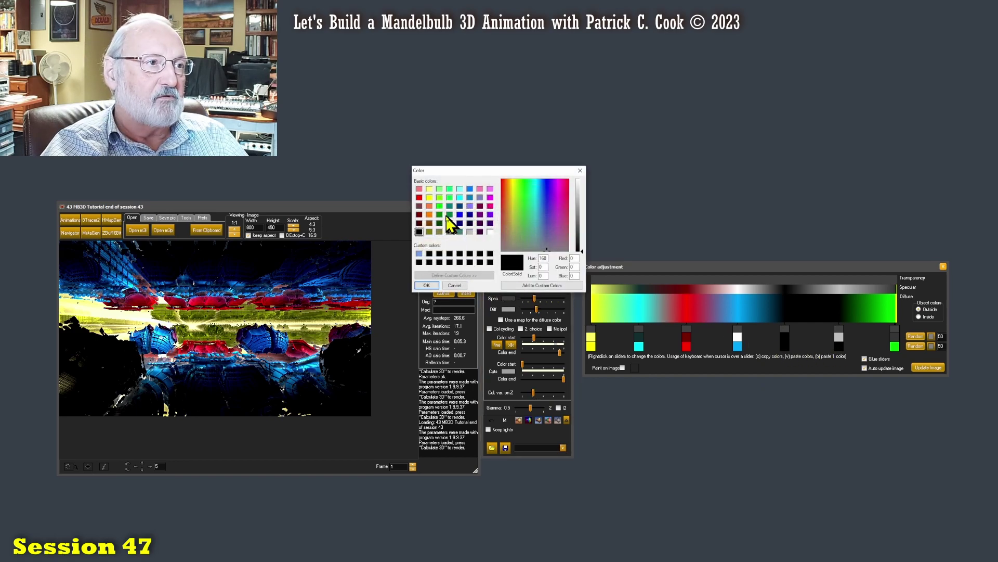
click(429, 207)
click(431, 286)
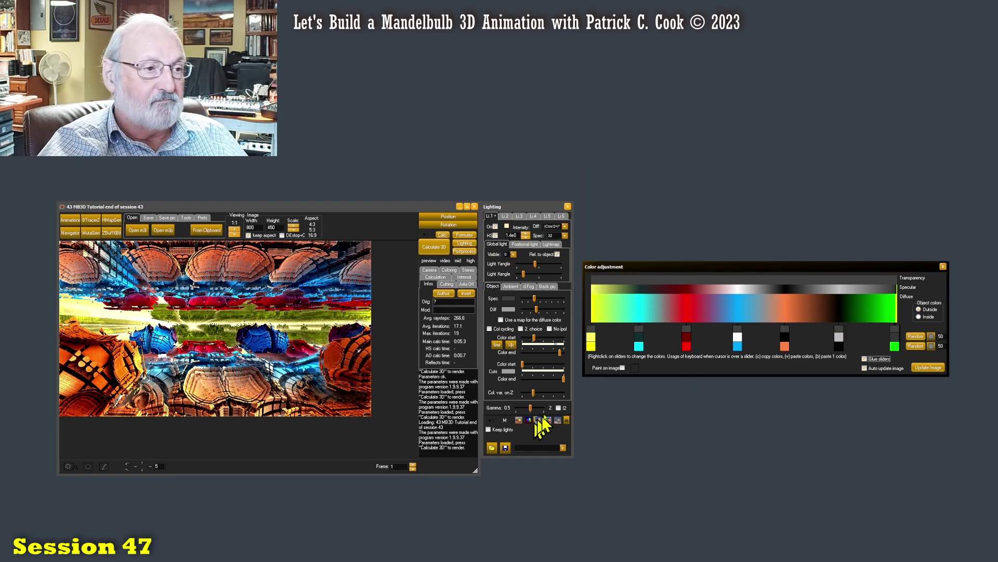
- Try slightly higher and lower Col. var. on Z settings with the orange gradient and return to the previous setting
click(534, 395)
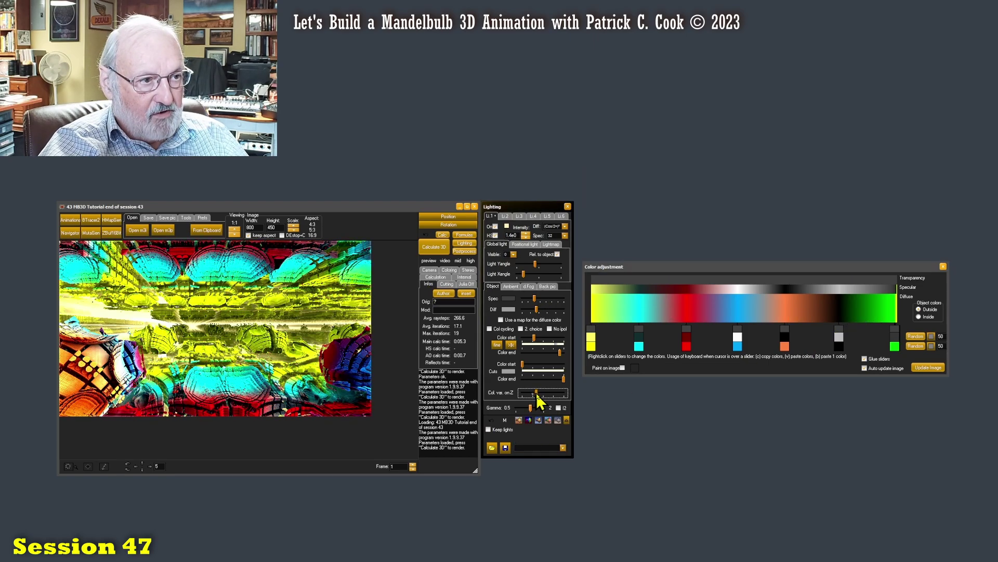
drag(534, 395, 533, 395)
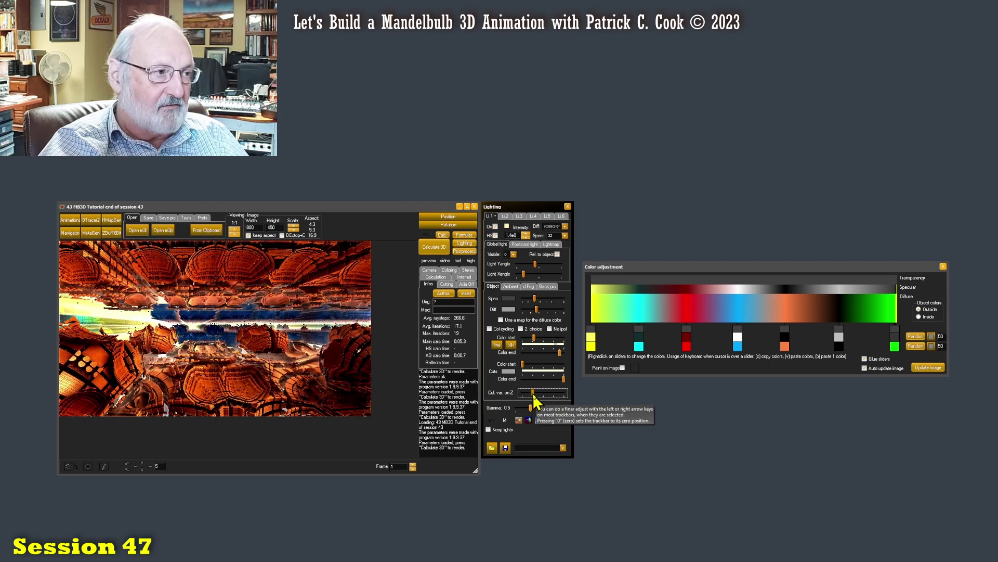
drag(534, 395, 535, 396)
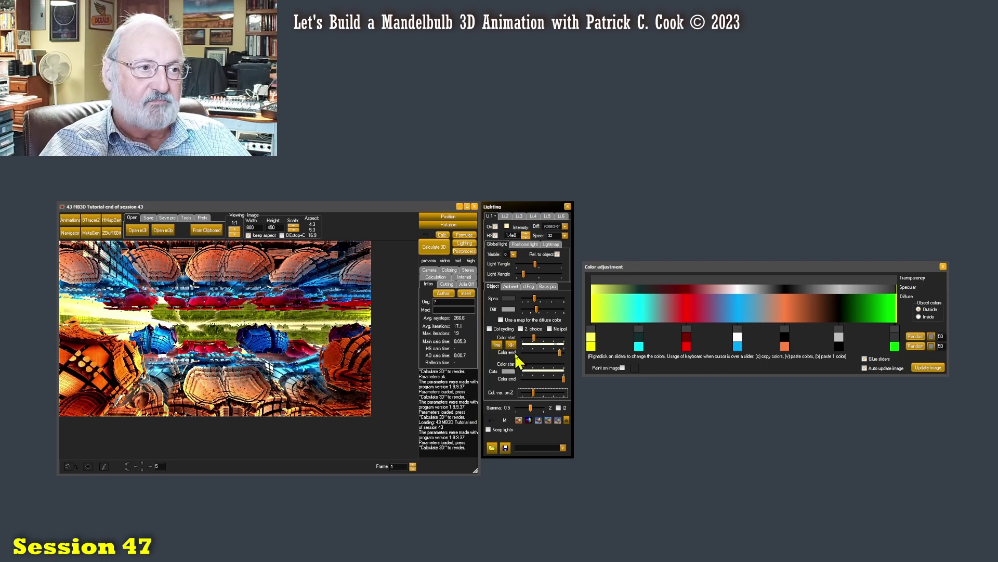
- Lower the object's Color end slider to about two-thirds of its range and fit the color start and end sliders to the histogram
click(531, 339)
mouse_move(536, 351)
mouse_down()
mouse_move(526, 356)
mouse_move(540, 356)
mouse_up()
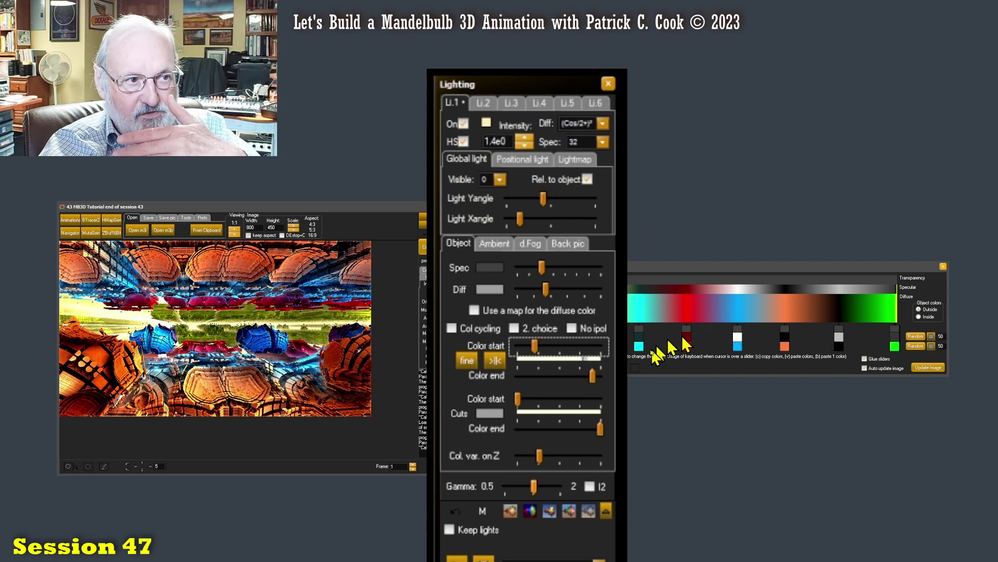
drag(593, 377, 565, 376)
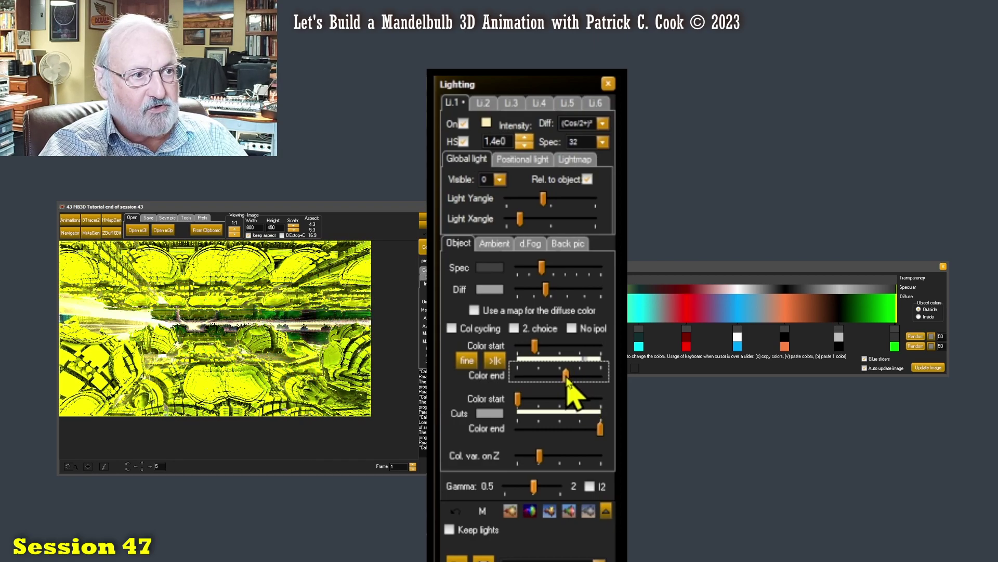
drag(566, 375, 577, 375)
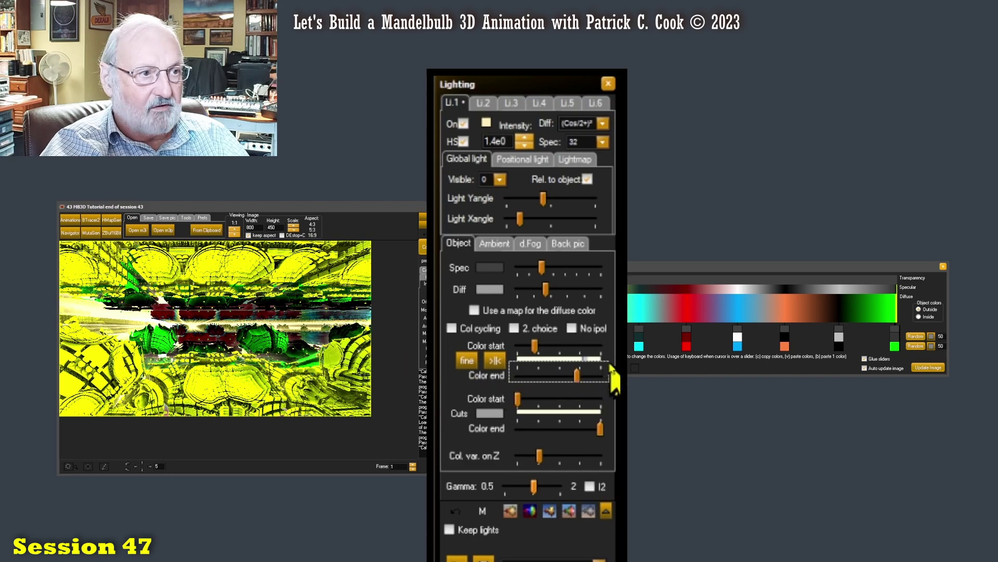
mouse_move(534, 345)
mouse_down()
mouse_move(552, 347)
mouse_move(511, 355)
mouse_move(551, 350)
mouse_move(538, 357)
mouse_move(555, 373)
mouse_move(533, 359)
mouse_up()
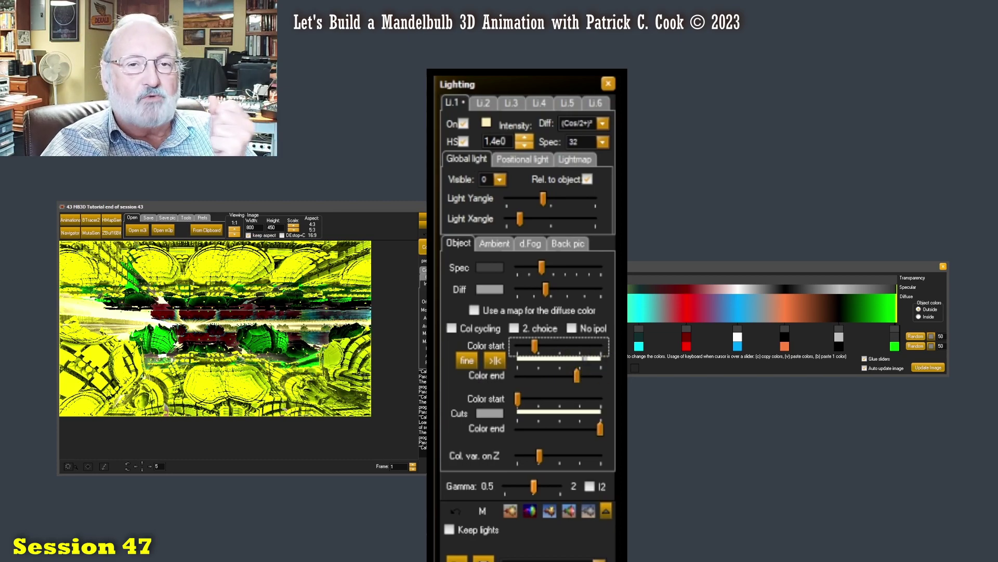
click(494, 364)
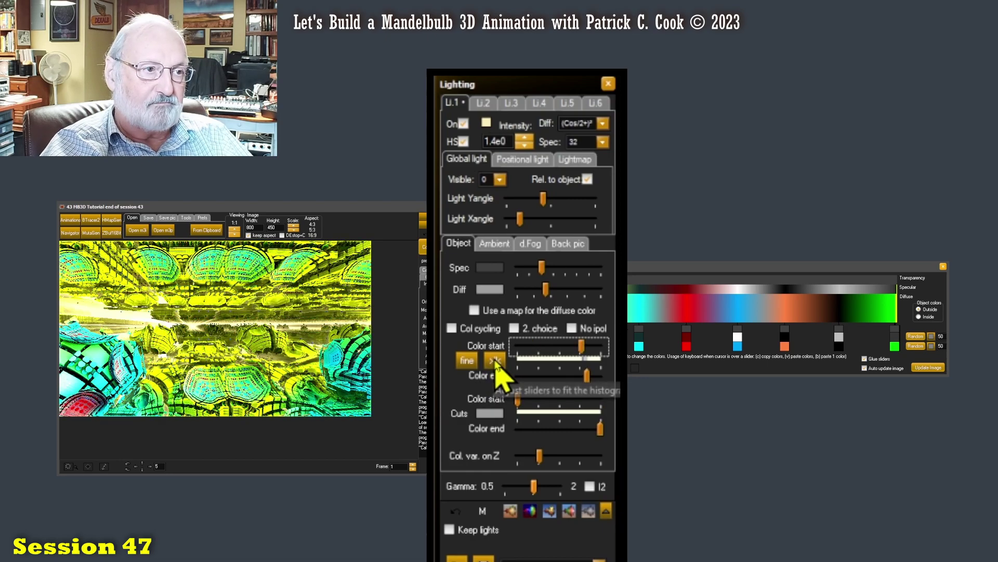